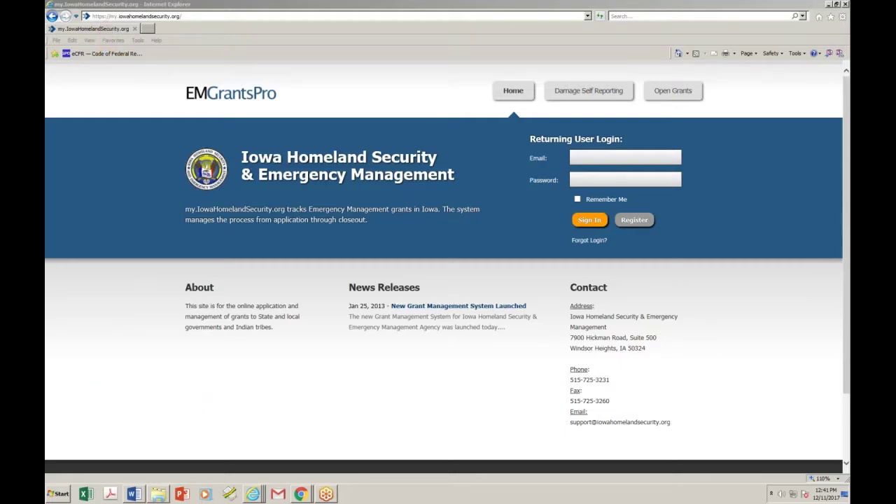
# - Visit the forgotten-login page, return home, then open and scroll the Register for Access form
pyautogui.click(599, 242)
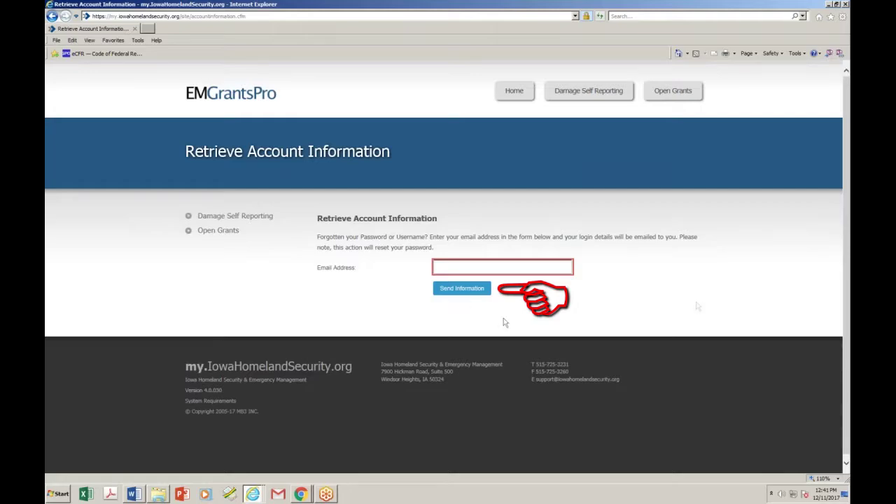
pyautogui.click(519, 98)
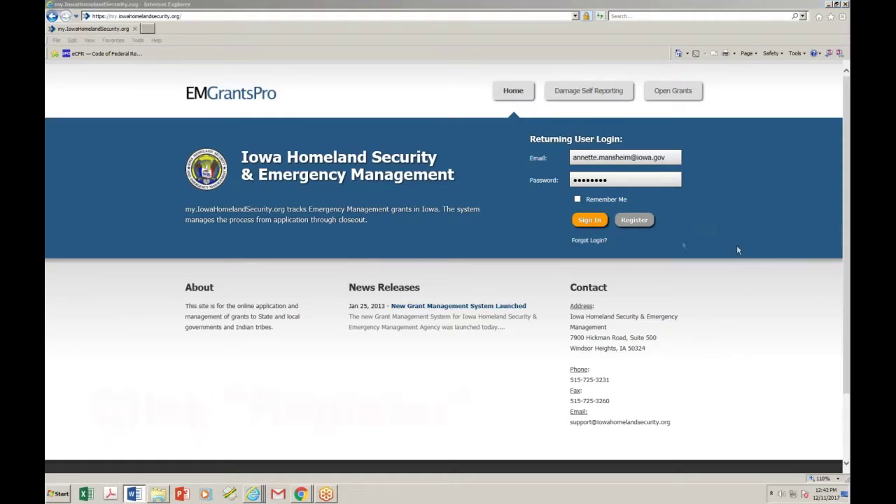
pyautogui.click(637, 221)
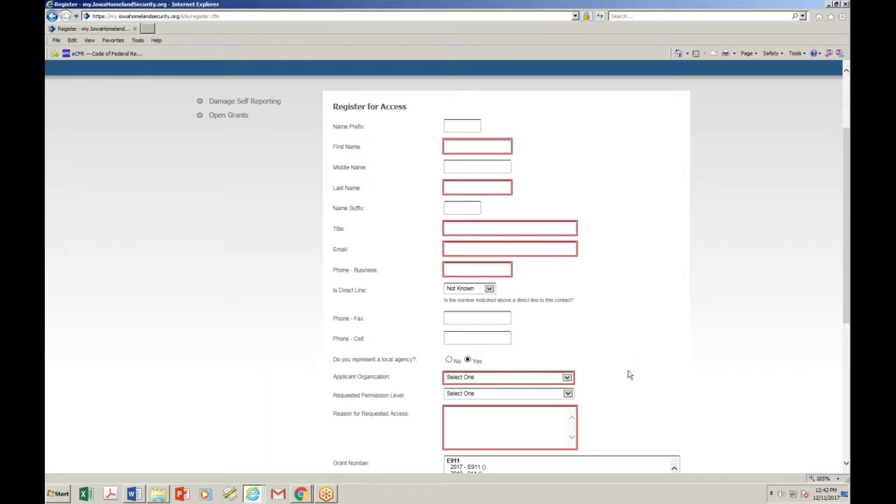
pyautogui.scroll(-3, 628, 375)
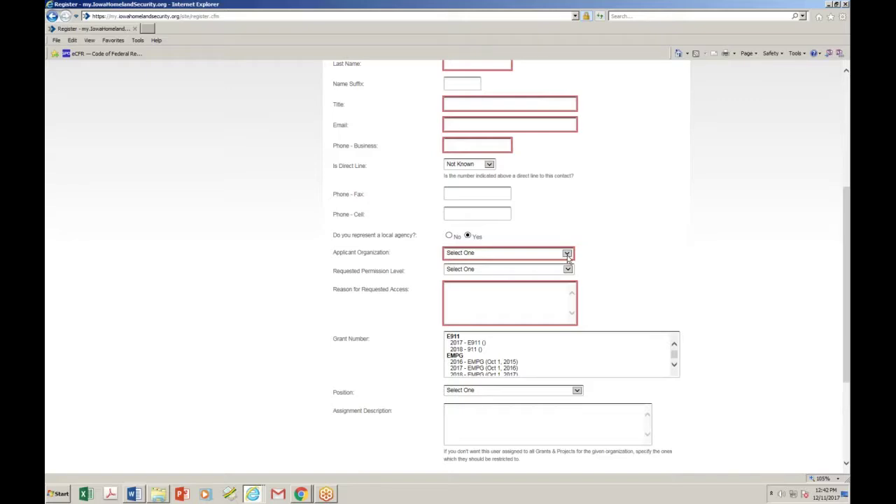
# - Pick Des Moines Police Department (Polk County) as applicant organization, then reopen the organization list
pyautogui.click(567, 254)
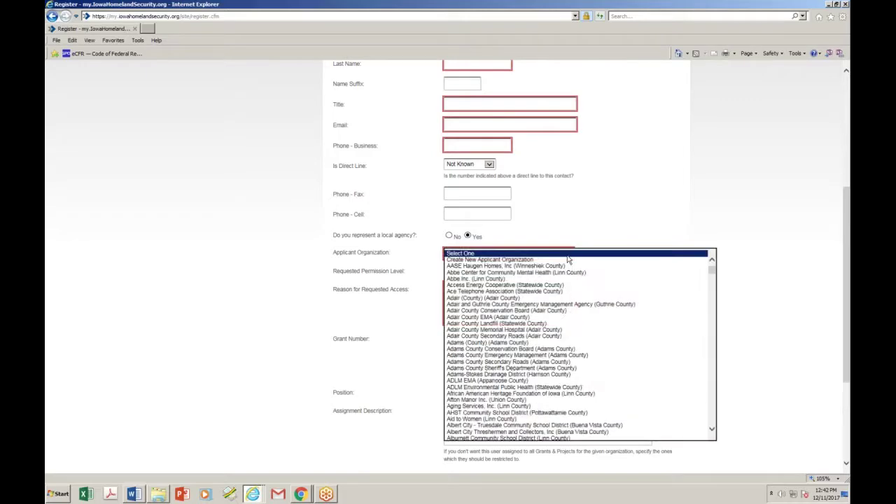
pyautogui.moveTo(713, 271); pyautogui.dragTo(714, 294)
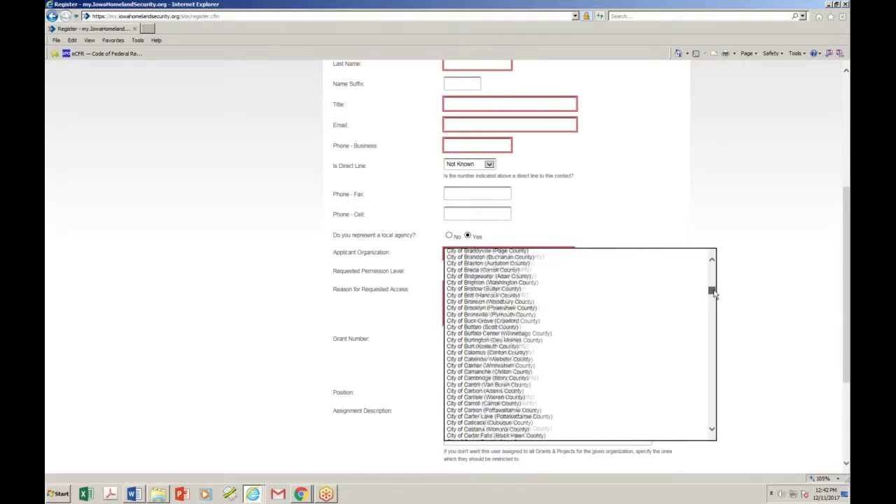
pyautogui.moveTo(714, 294); pyautogui.dragTo(717, 301)
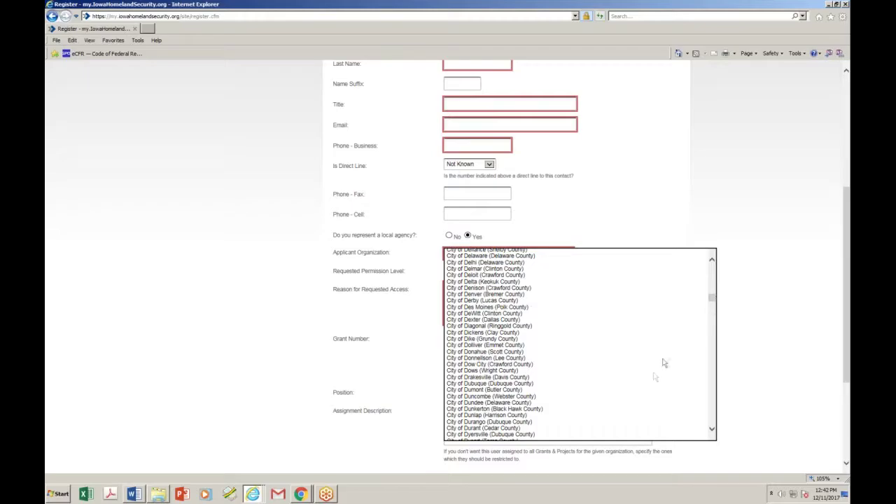
pyautogui.scroll(2, 630, 385)
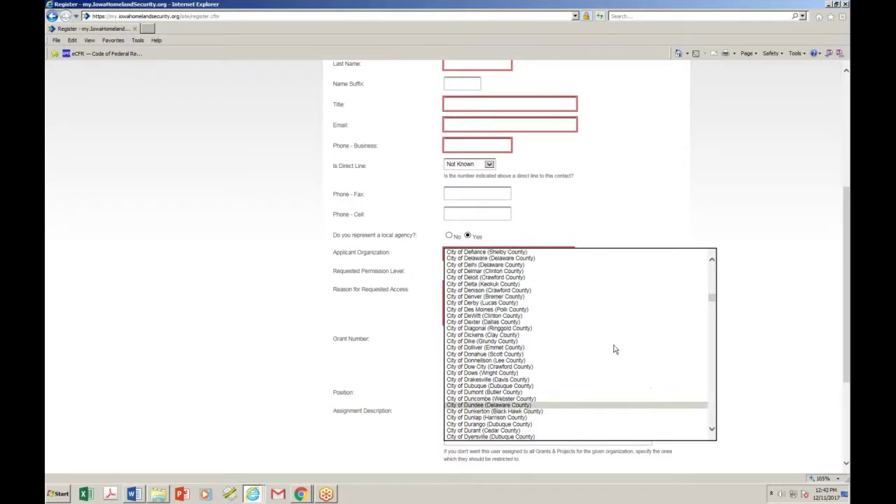
pyautogui.scroll(2, 578, 315)
pyautogui.scroll(-10, 602, 371)
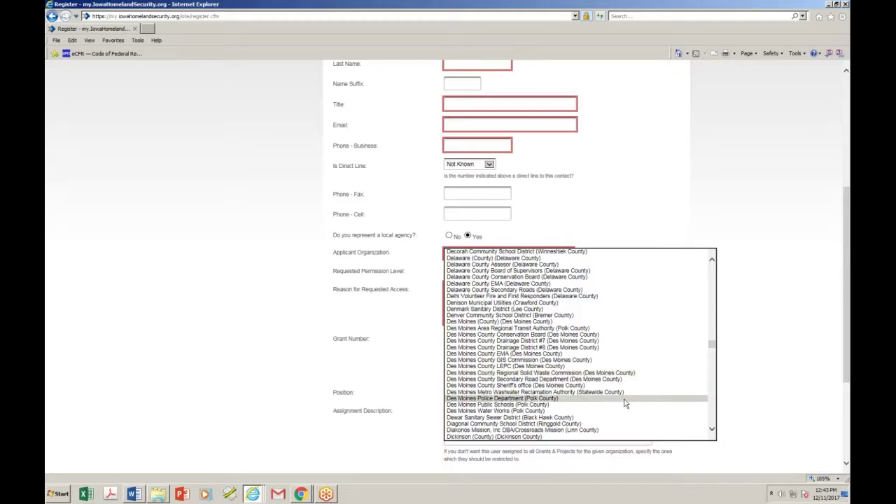
pyautogui.click(626, 399)
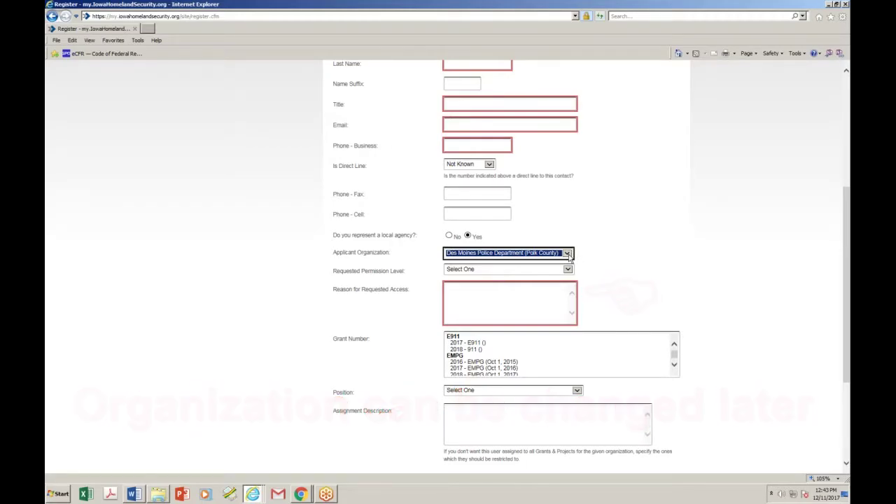
pyautogui.click(568, 253)
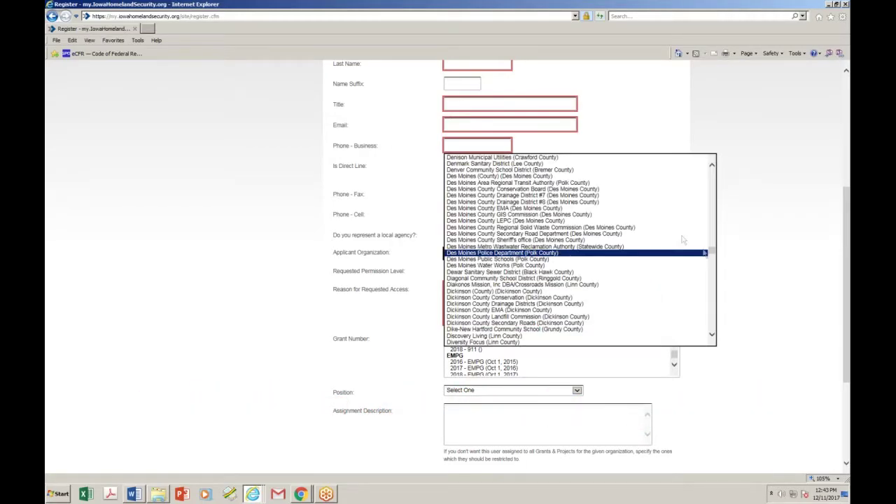
pyautogui.moveTo(712, 251); pyautogui.dragTo(698, 175)
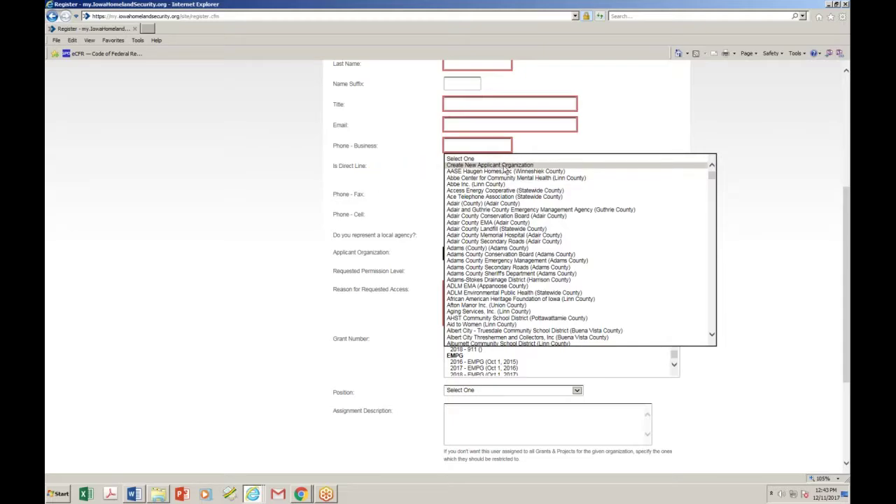
# - Choose Create New Applicant Organization and review its name, county, FEIN, DUNS and address fields
pyautogui.click(502, 167)
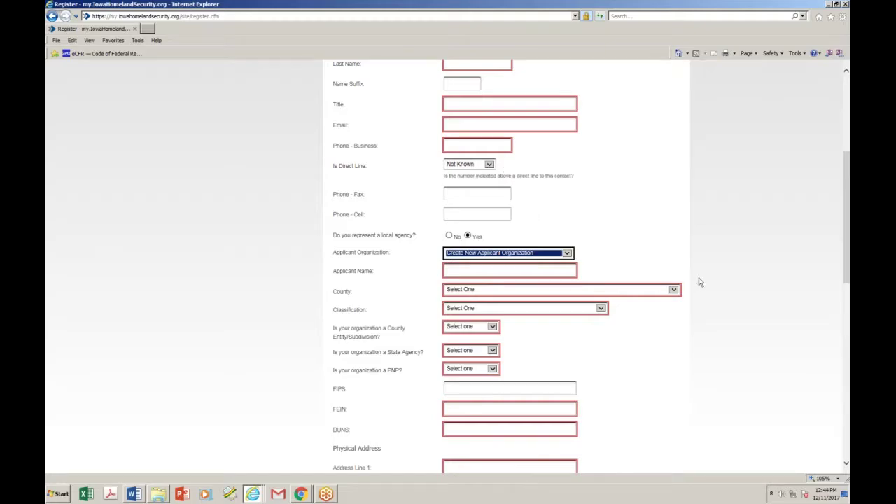
pyautogui.scroll(-3, 699, 282)
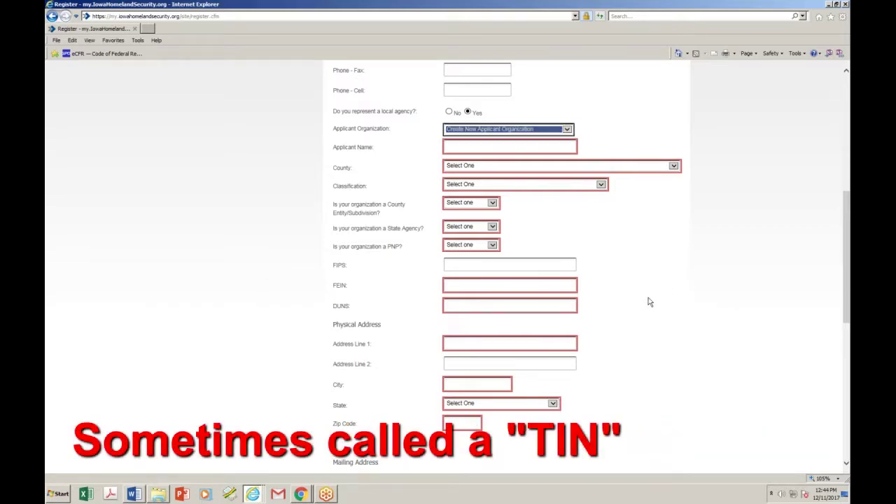
pyautogui.scroll(-2, 648, 302)
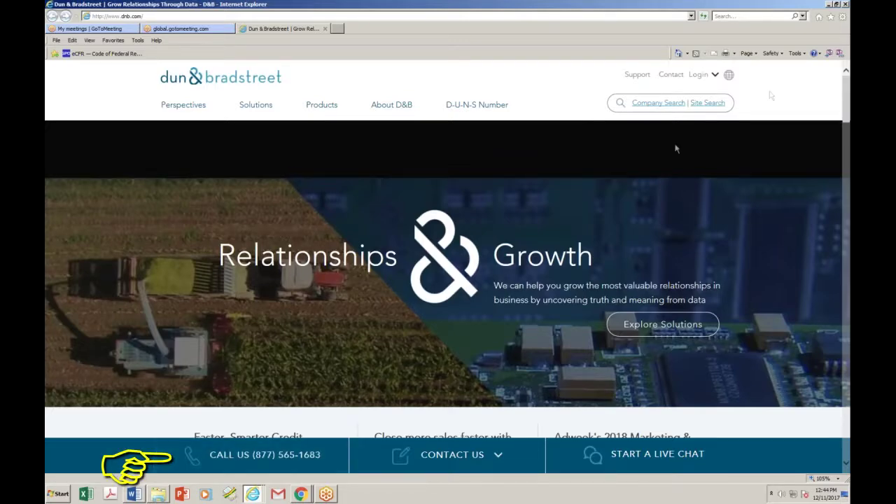
# - Close the Dun & Bradstreet window to return to the registration form
pyautogui.click(844, 5)
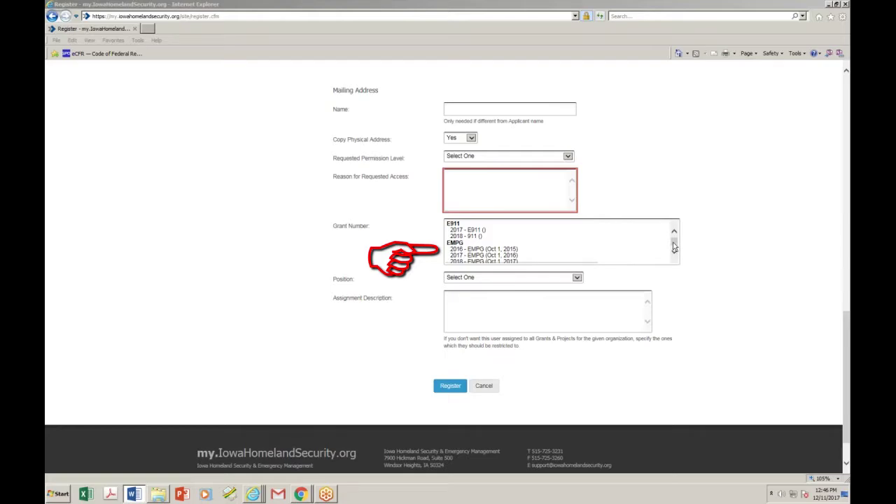
pyautogui.moveTo(674, 243); pyautogui.dragTo(675, 249)
# - Select the 2016 - EMPG and 2017 - EMPG grant numbers, then go back to the login page
pyautogui.click(560, 247)
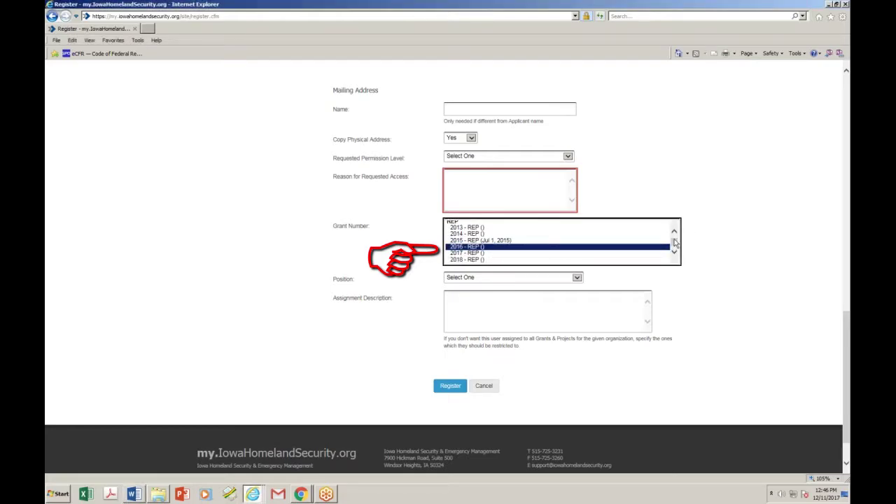
pyautogui.moveTo(675, 245); pyautogui.dragTo(675, 240)
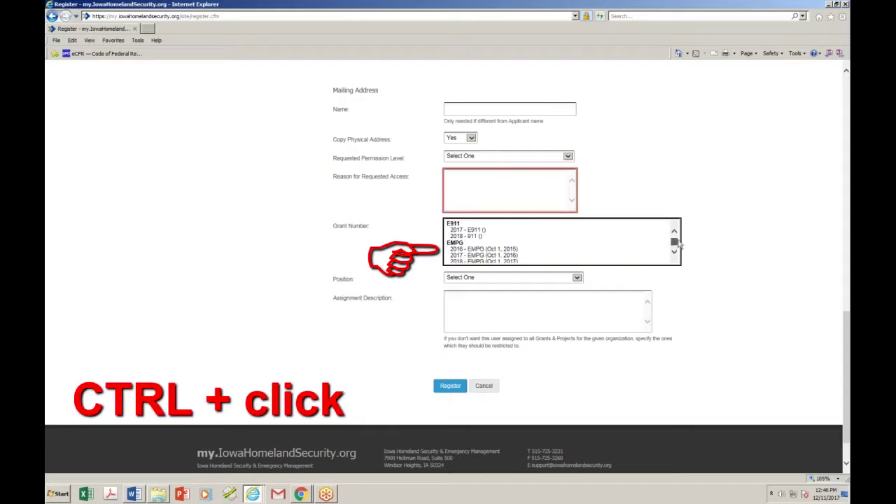
pyautogui.keyDown('ctrl'); pyautogui.click(535, 255); pyautogui.keyUp('ctrl')
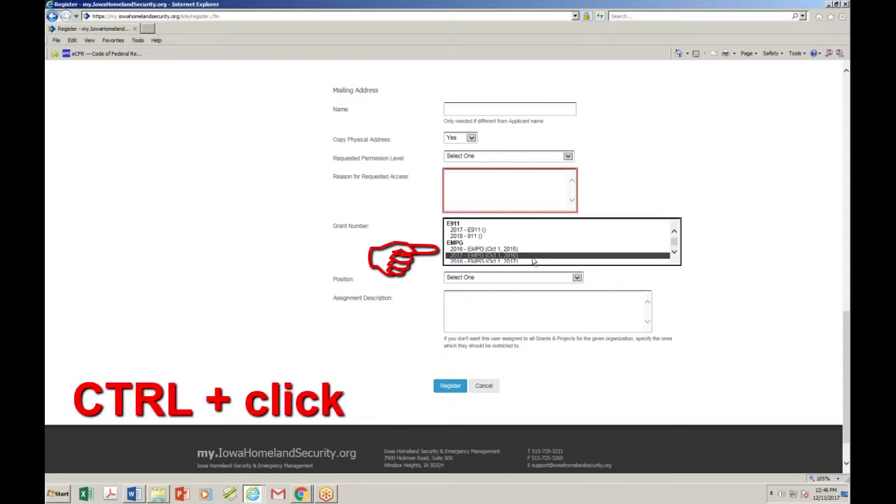
pyautogui.keyDown('ctrl'); pyautogui.click(516, 249); pyautogui.keyUp('ctrl')
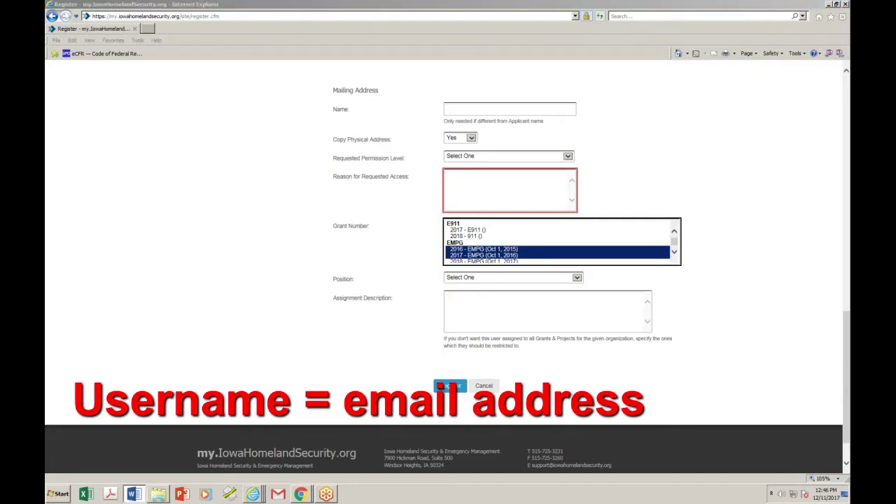
pyautogui.click(52, 16)
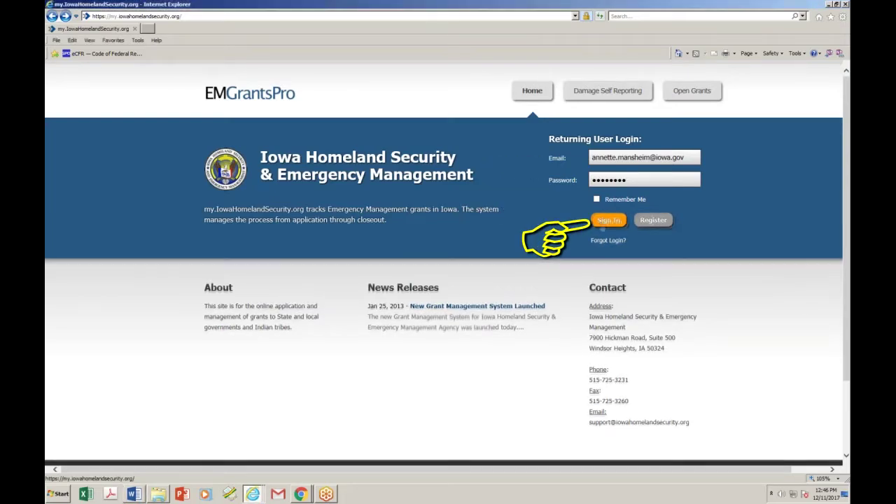
# - Sign in and open your profile's Basic Information form, reviewing its title, organization and contact details
pyautogui.click(602, 221)
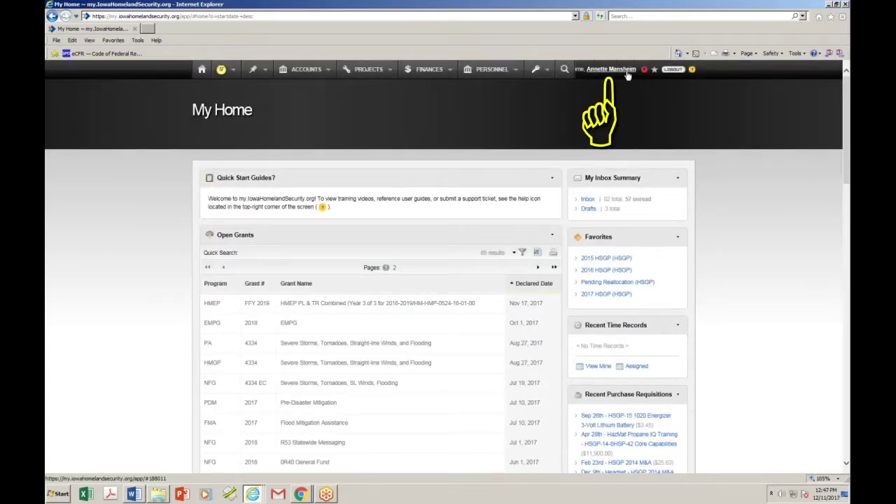
pyautogui.click(627, 73)
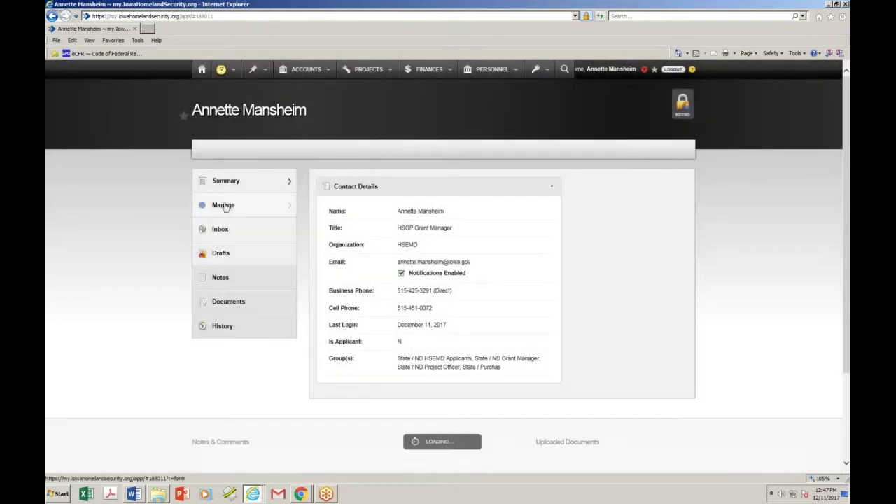
pyautogui.click(224, 206)
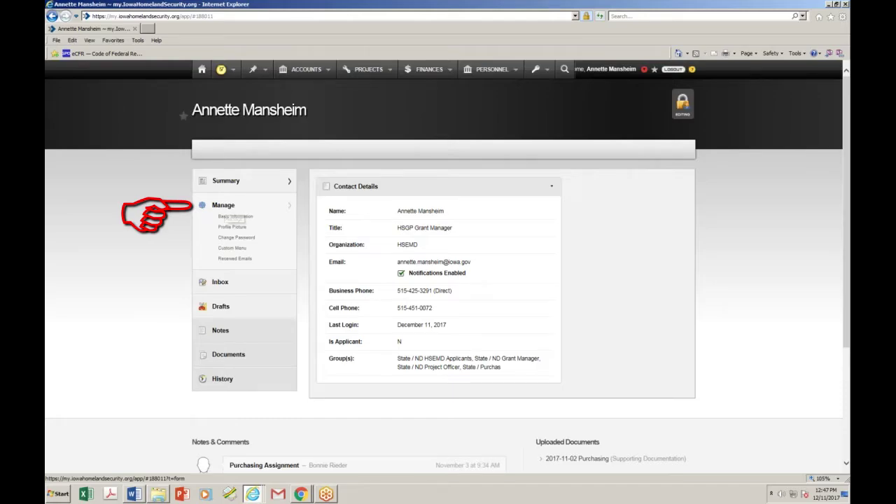
pyautogui.click(231, 216)
pyautogui.scroll(-1, 613, 287)
pyautogui.scroll(-3, 613, 287)
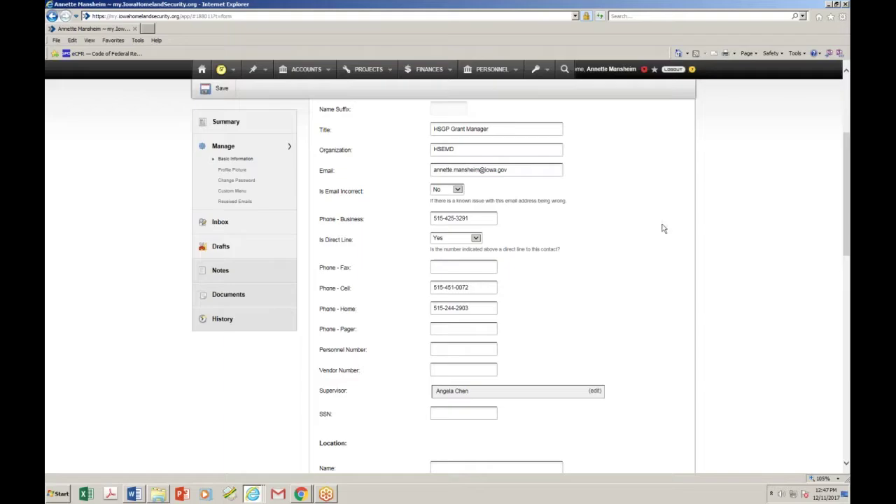
pyautogui.scroll(-2, 663, 231)
pyautogui.scroll(-1, 664, 226)
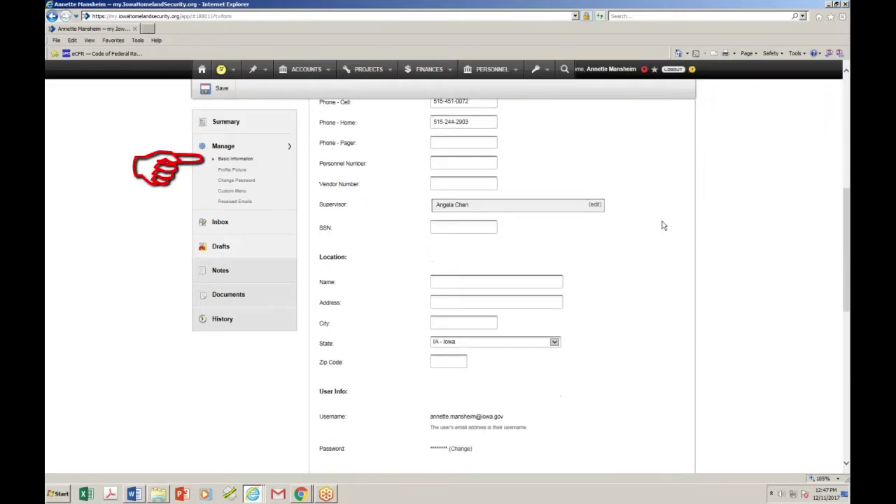
pyautogui.scroll(-1, 664, 225)
pyautogui.scroll(-2, 664, 226)
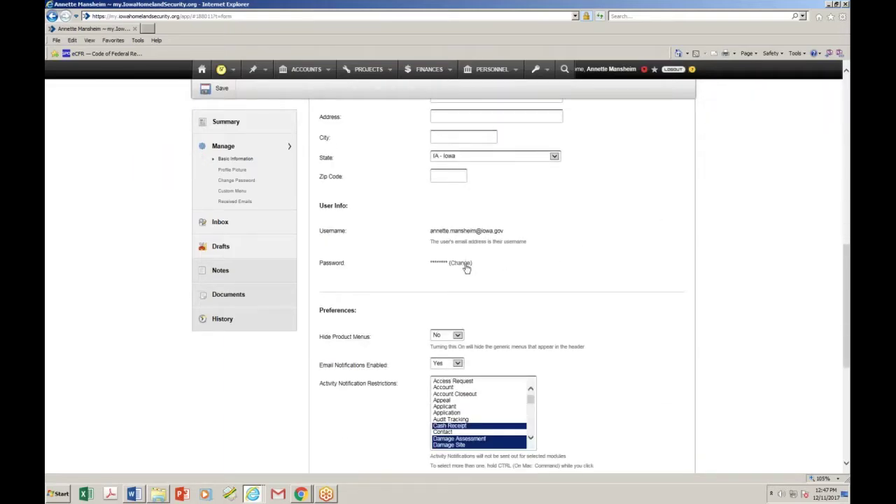
pyautogui.scroll(-4, 658, 256)
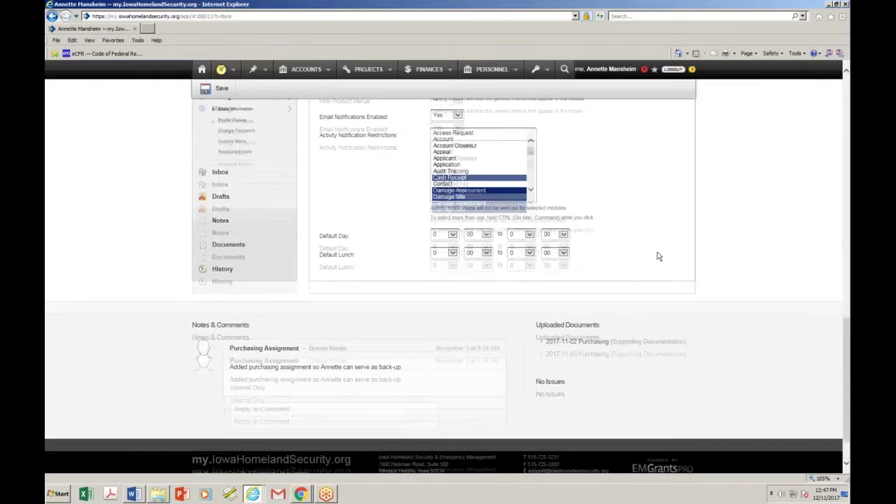
pyautogui.scroll(4, 658, 256)
pyautogui.scroll(1, 670, 259)
pyautogui.scroll(2, 670, 259)
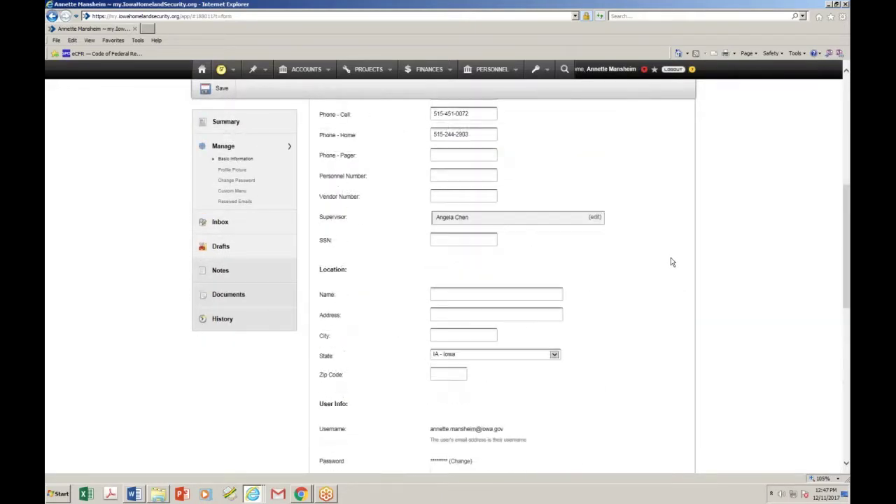
pyautogui.scroll(3, 671, 258)
pyautogui.scroll(1, 673, 260)
pyautogui.scroll(2, 674, 262)
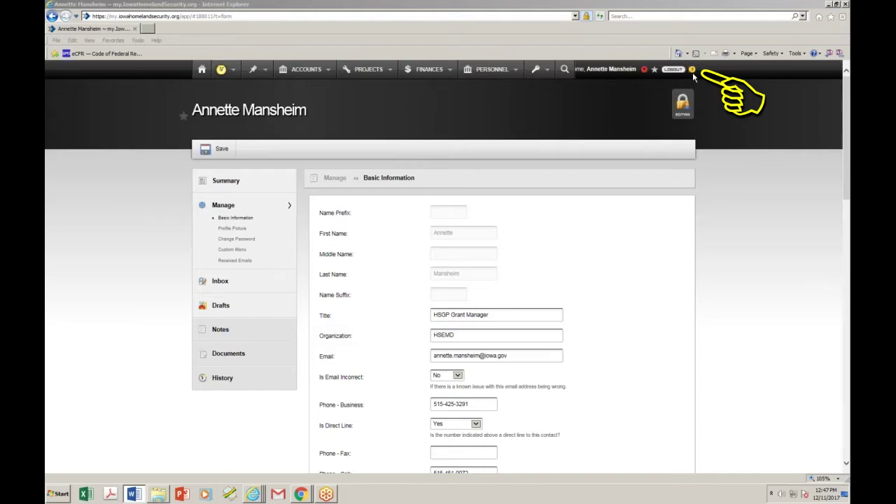
# - Choose Open a Support Ticket from the yellow Help and Support icon
pyautogui.click(692, 70)
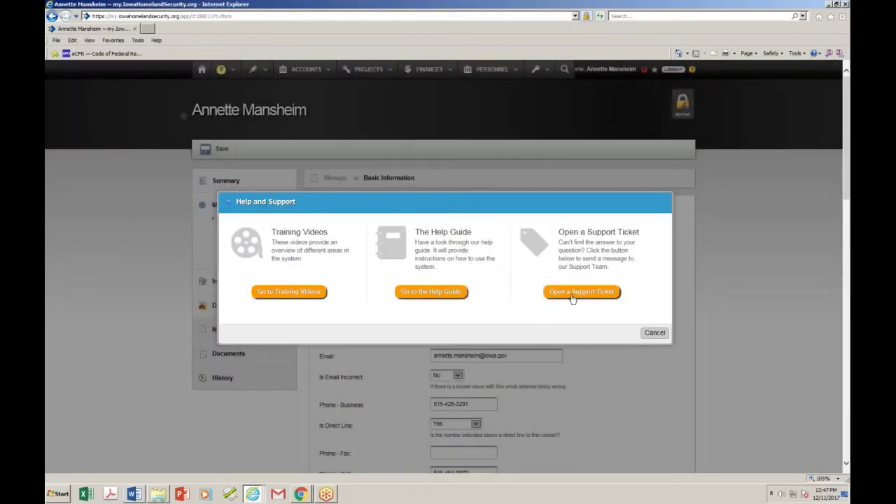
pyautogui.click(572, 293)
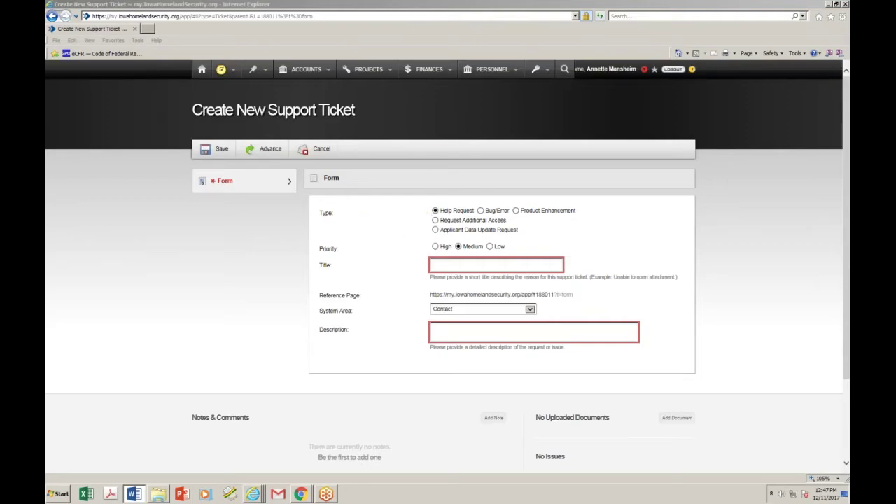
# - Set the support ticket type to Request Additional Access, then switch to another program
pyautogui.click(449, 220)
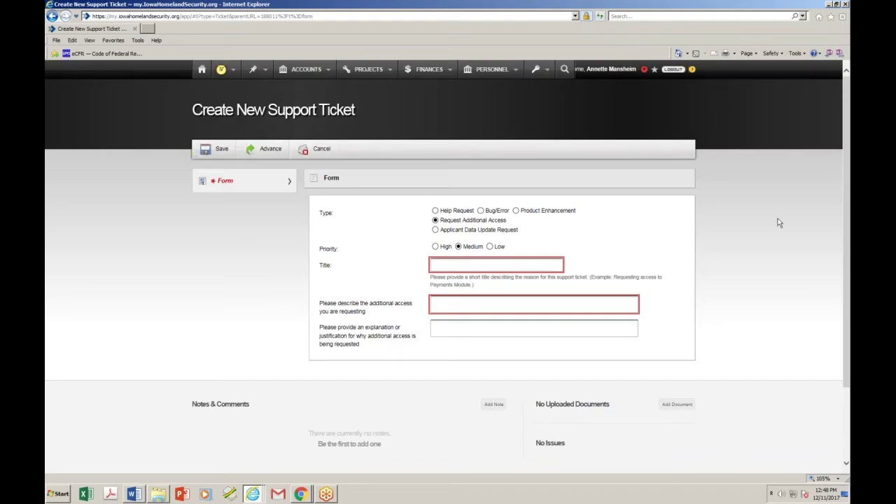
pyautogui.hotkey('alt', 'Tab')
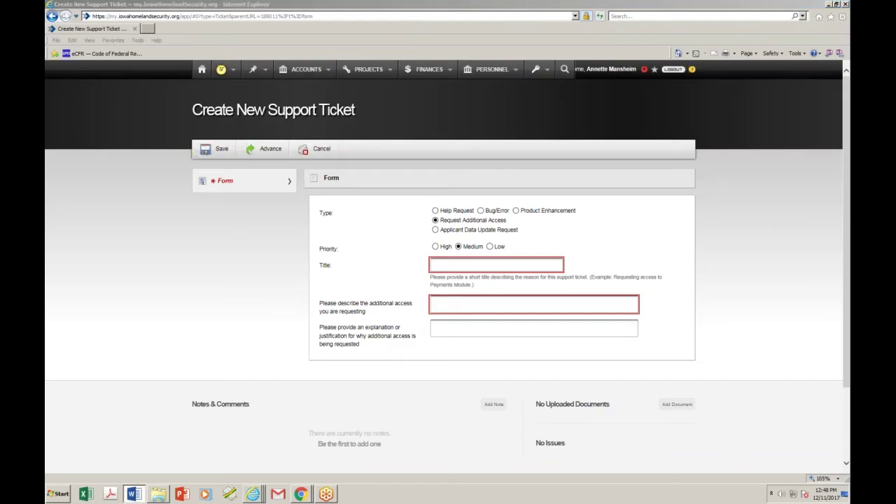